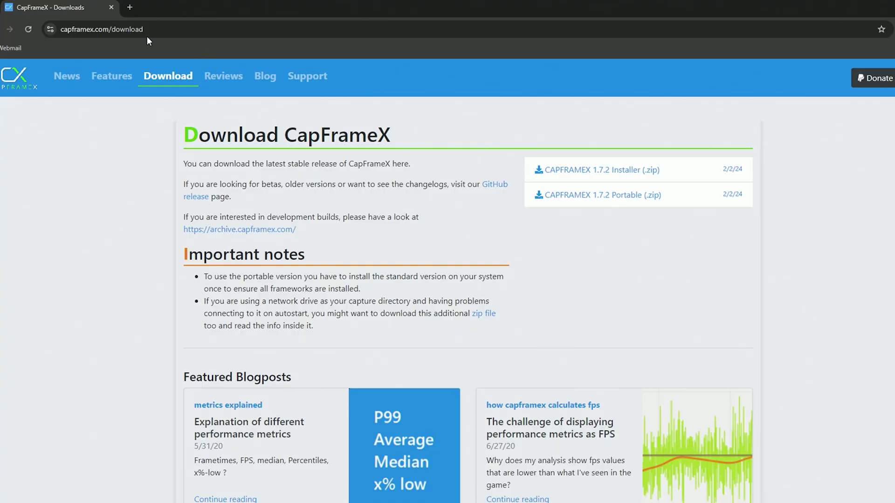
click(135, 29)
drag(135, 29, 53, 28)
click(191, 28)
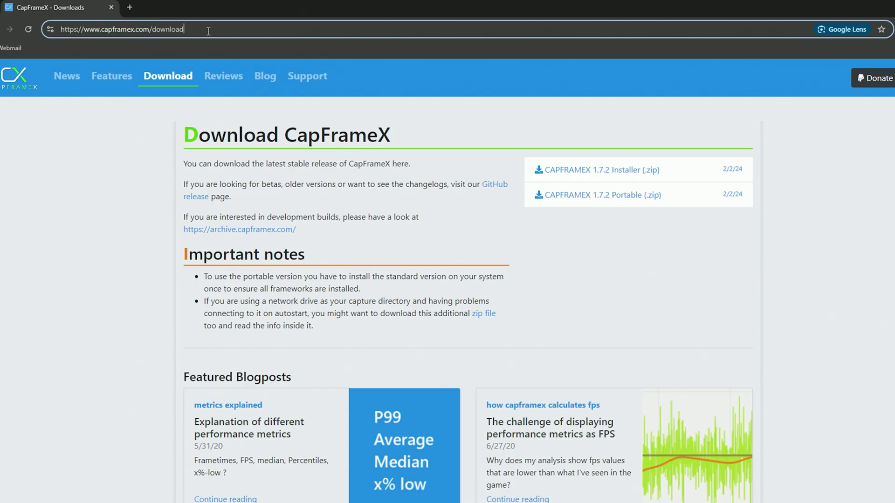
click(662, 182)
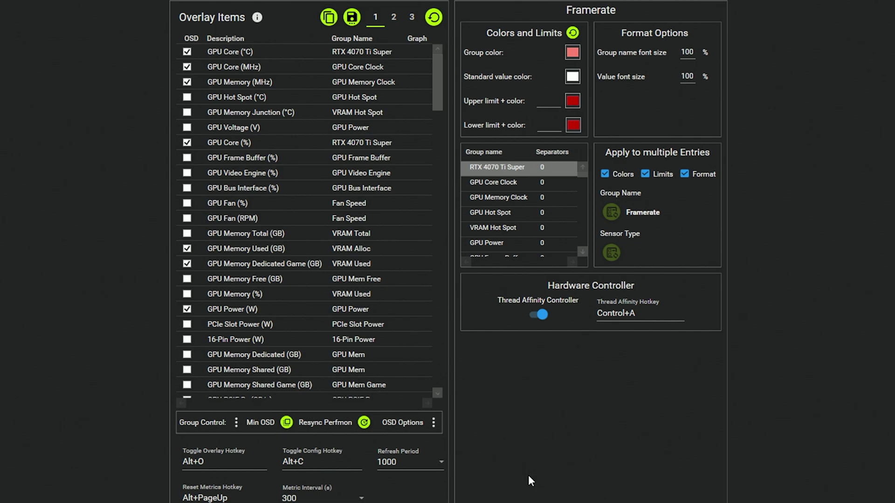
click(186, 53)
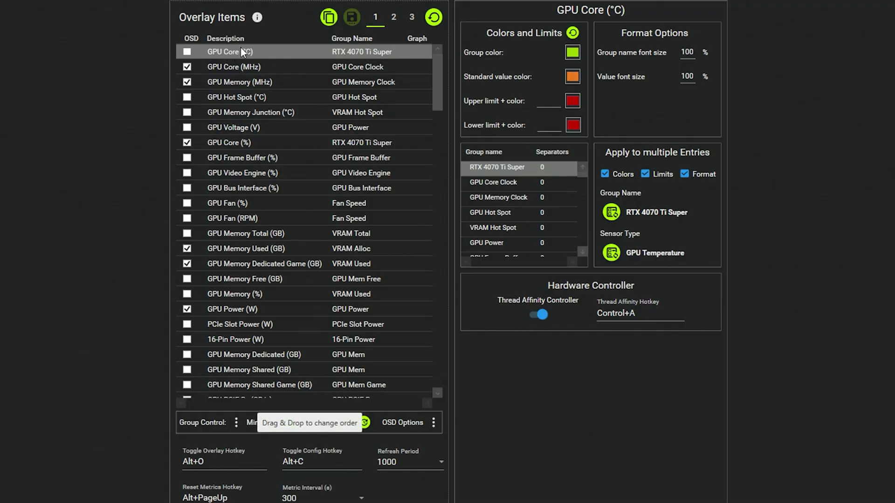
click(186, 52)
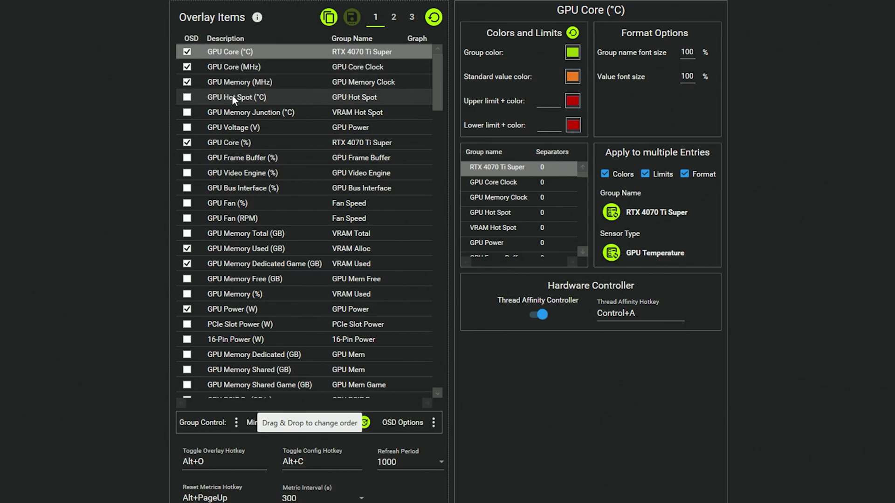
click(186, 98)
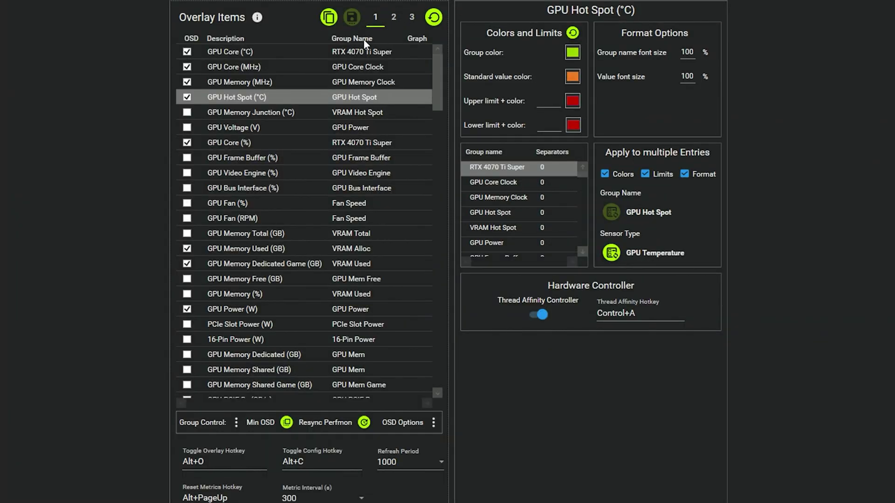
click(186, 98)
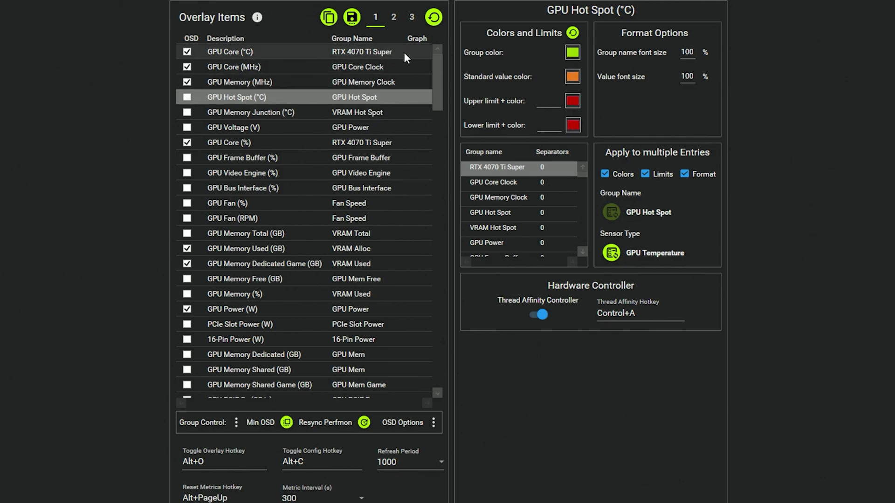
double_click(350, 51)
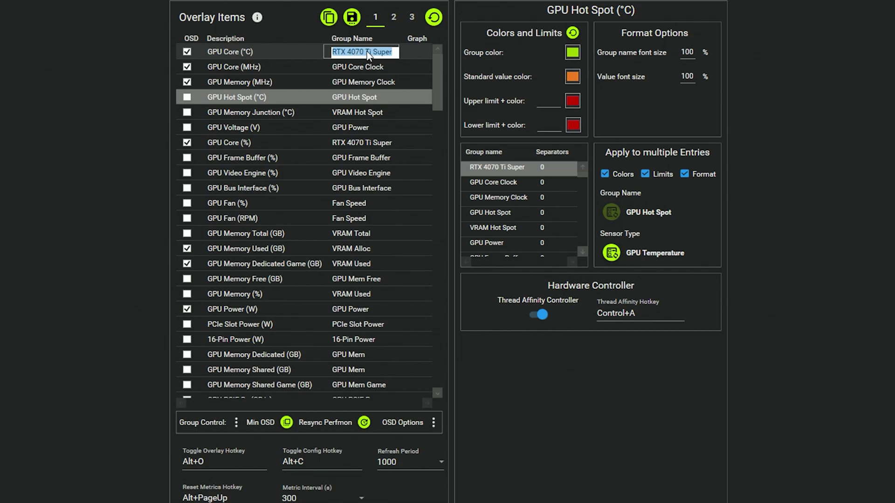
double_click(364, 66)
double_click(362, 83)
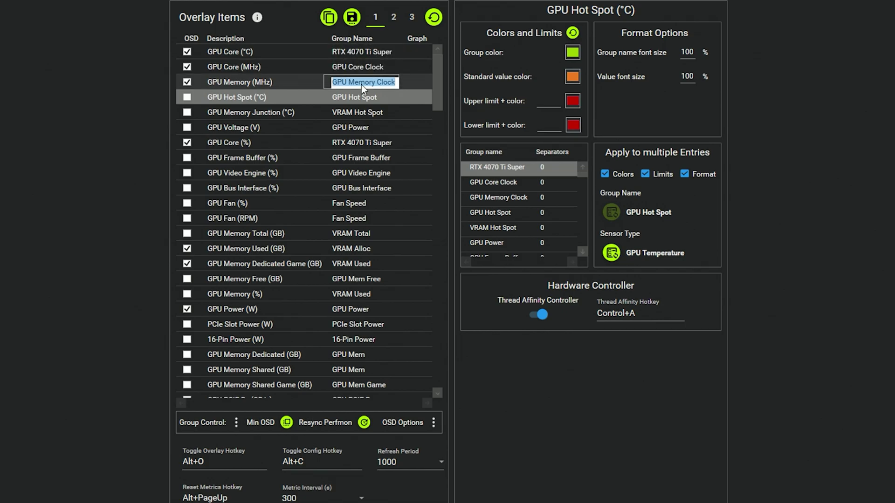
double_click(362, 98)
click(275, 52)
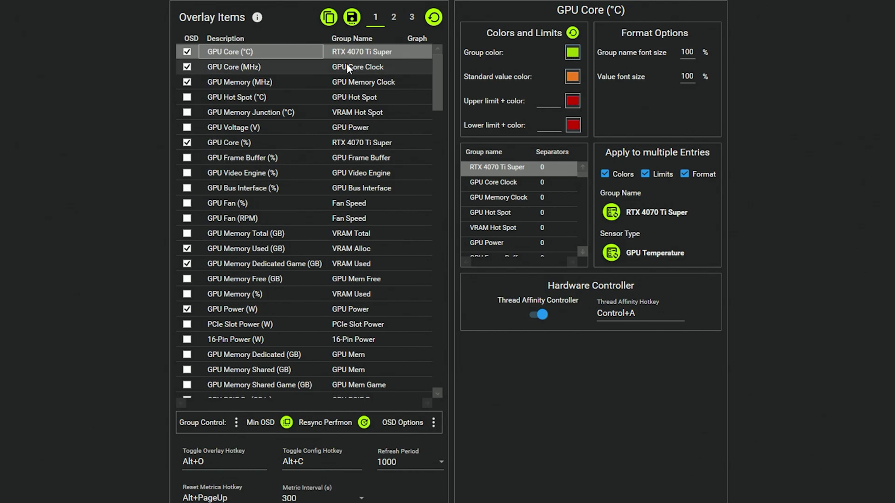
click(271, 65)
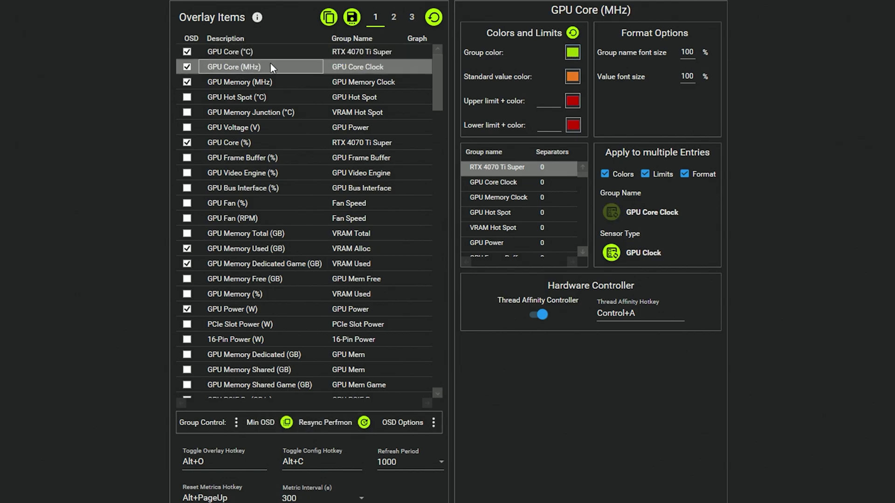
click(234, 82)
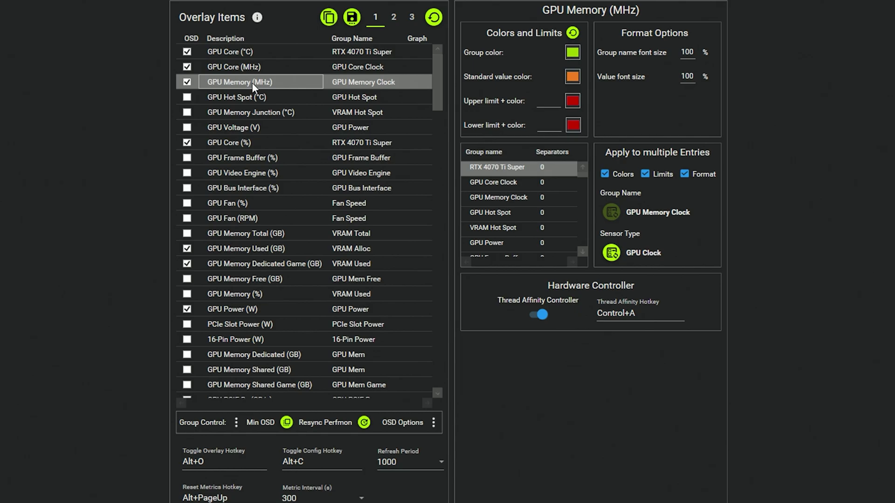
click(233, 142)
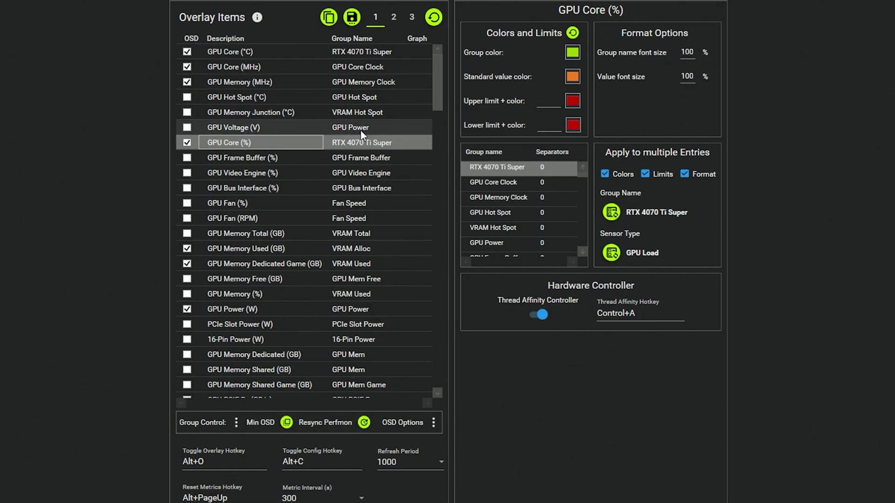
scroll(323, 167, down, 3)
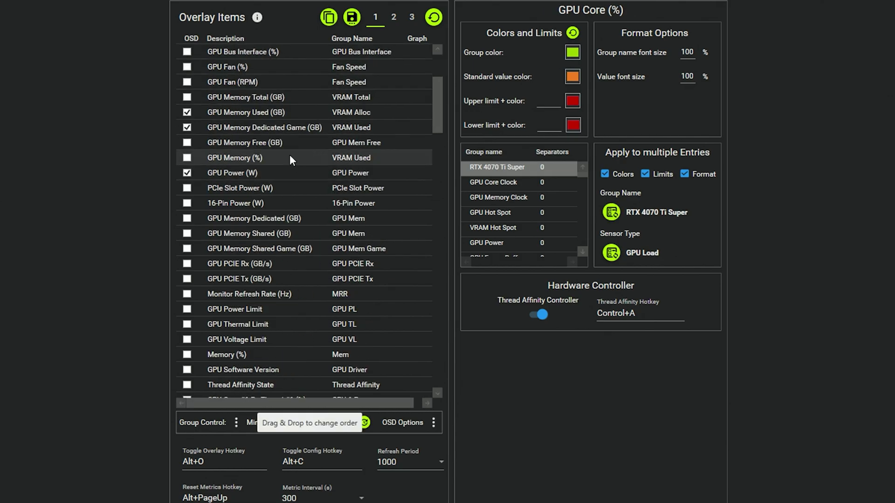
scroll(279, 127, down, 10)
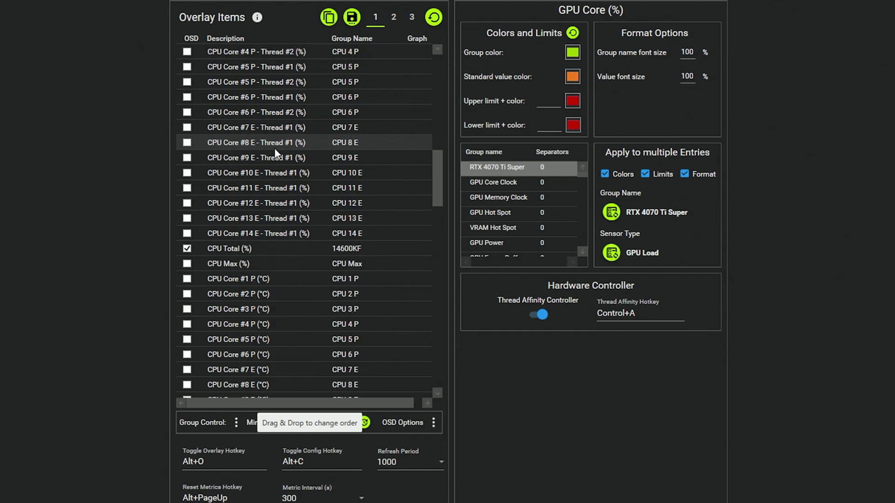
scroll(275, 151, down, 4)
click(259, 66)
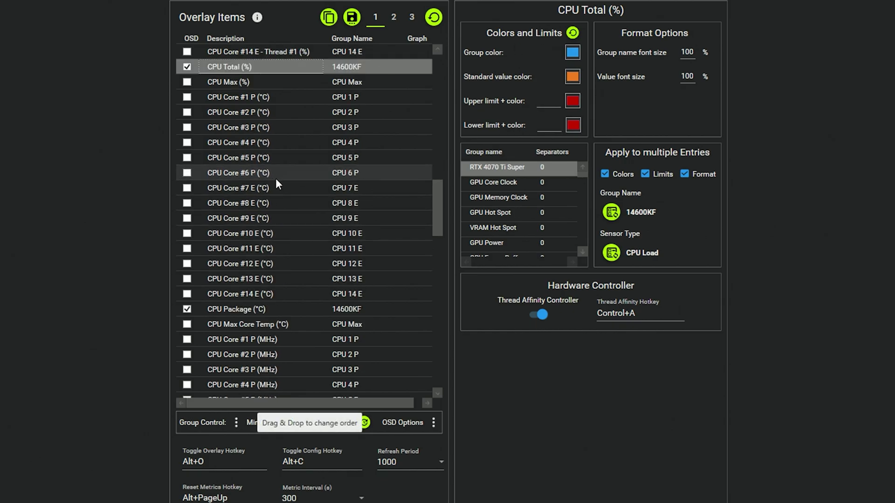
scroll(232, 138, down, 5)
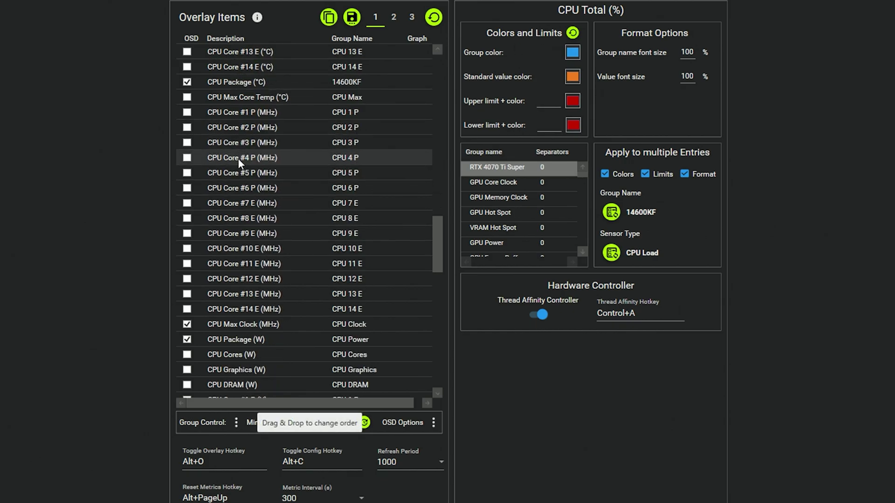
scroll(238, 159, down, 10)
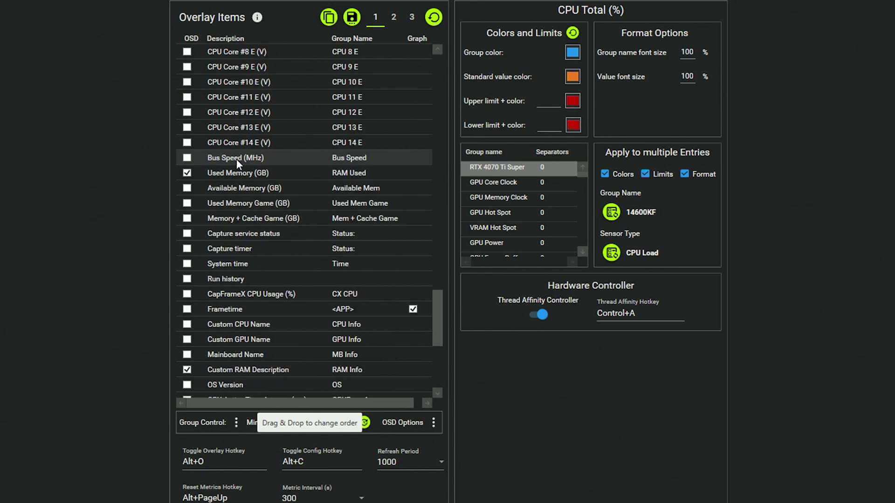
scroll(236, 158, down, 2)
scroll(236, 158, down, 1)
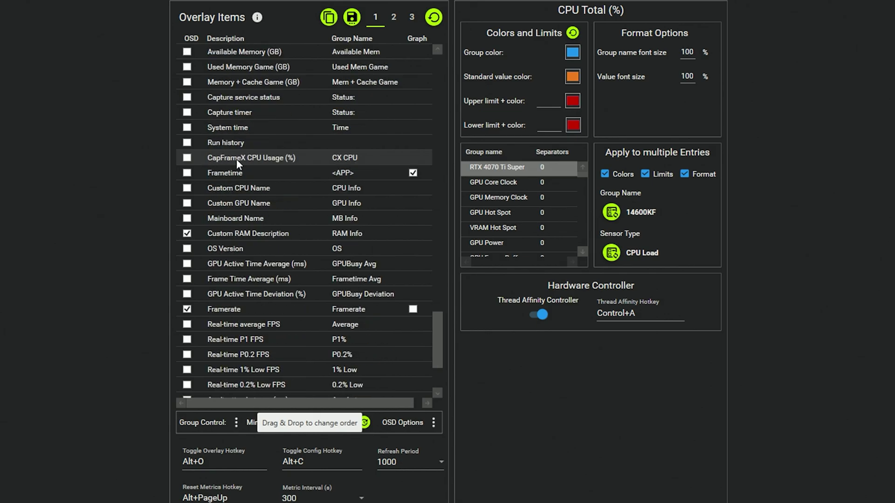
click(281, 233)
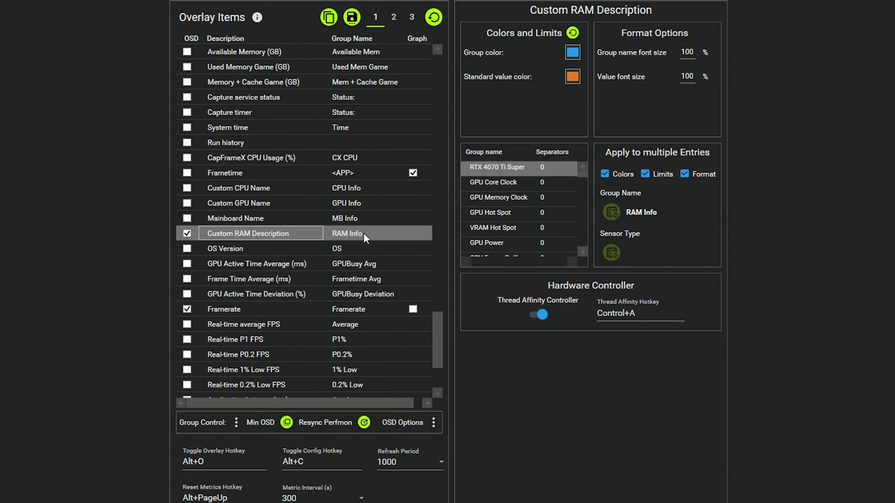
scroll(364, 233, down, 1)
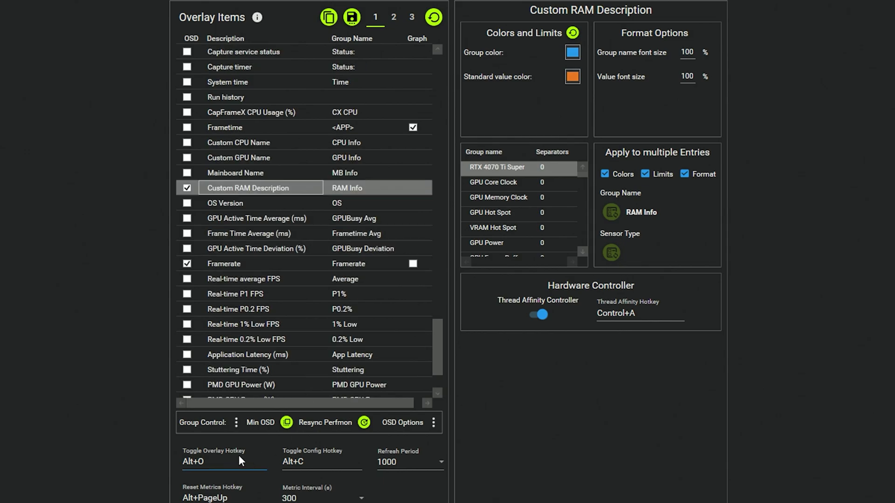
click(200, 463)
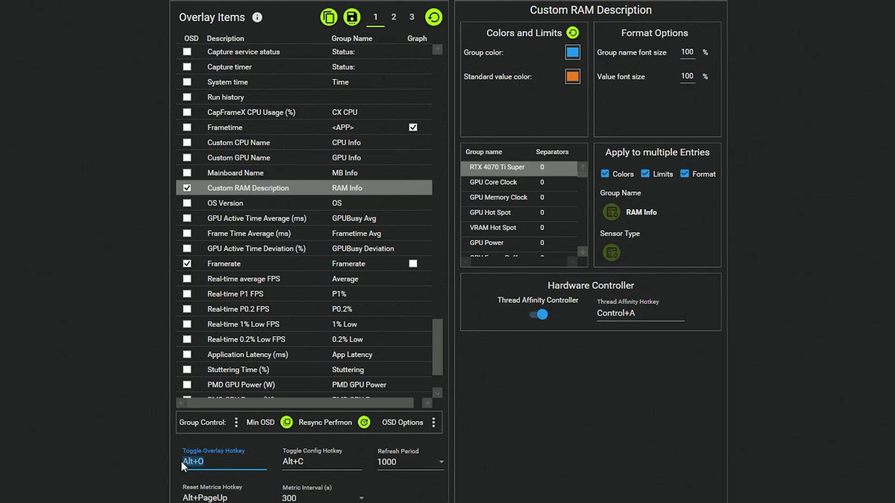
click(226, 461)
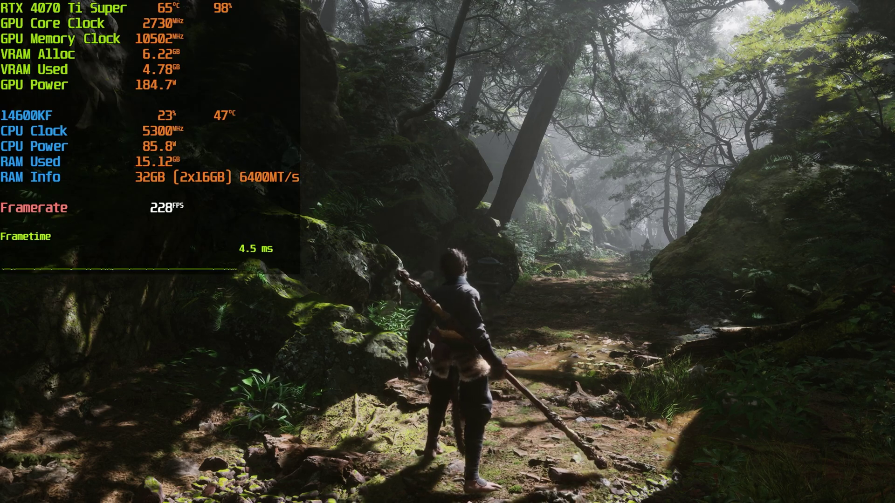
key(alt+o)
key(alt+o)
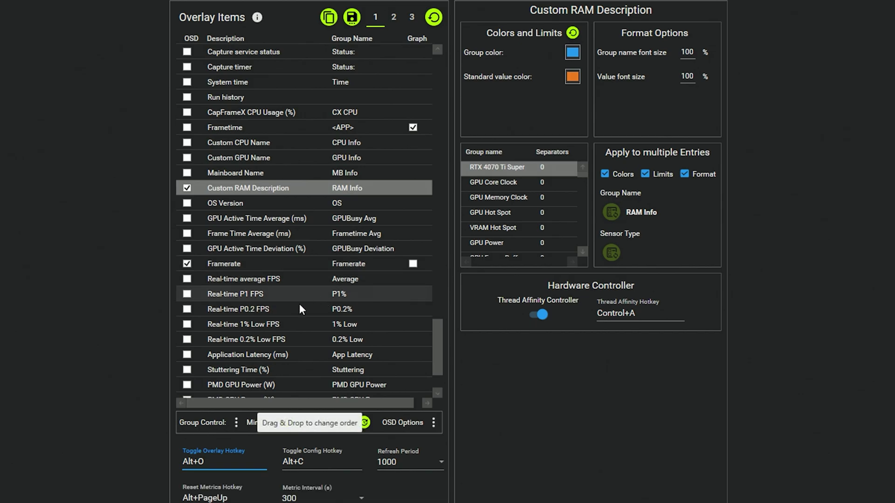
Tick the OSD boxes for Real-time 1% Low FPS and Real-time 0.2% Low FPS
scroll(280, 309, down, 1)
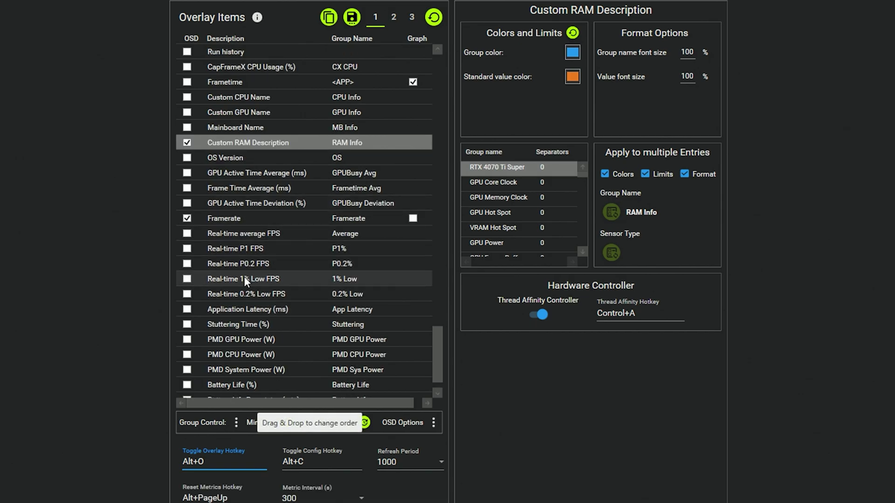
click(188, 279)
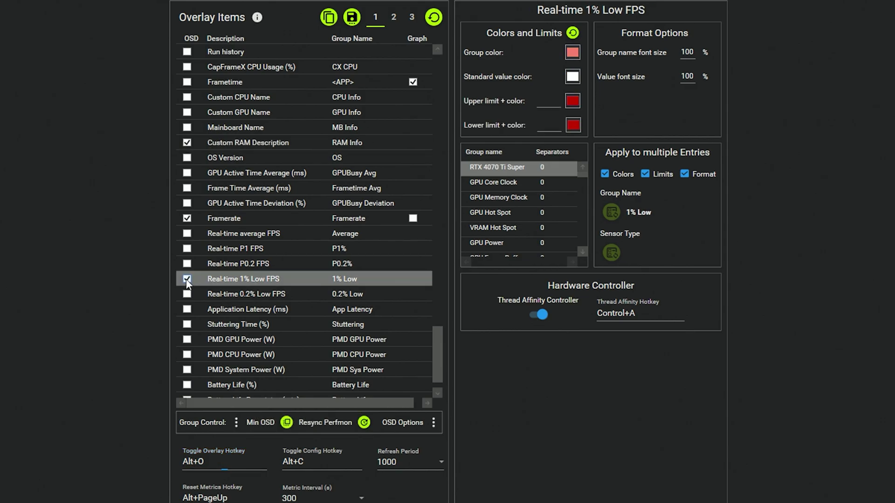
click(186, 294)
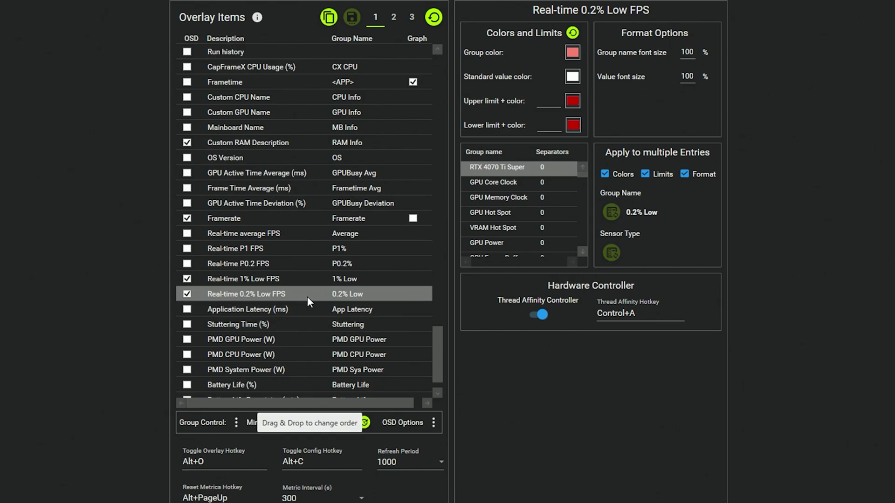
scroll(306, 297, down, 1)
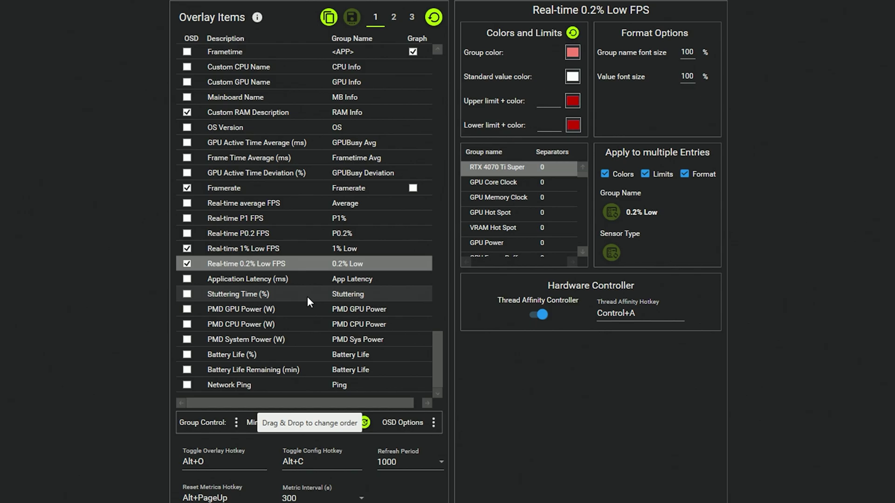
scroll(310, 297, up, 1)
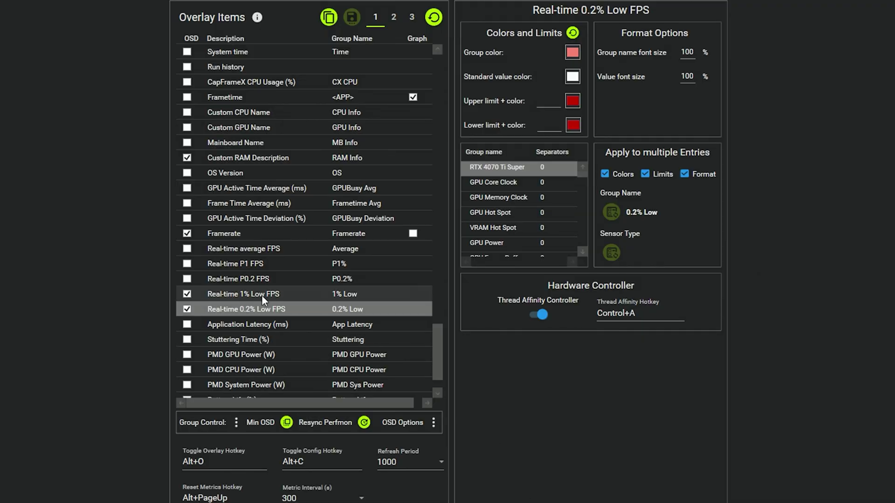
Tick the OSD box for Real-time average FPS, then scroll through the Overlay Items list
click(187, 248)
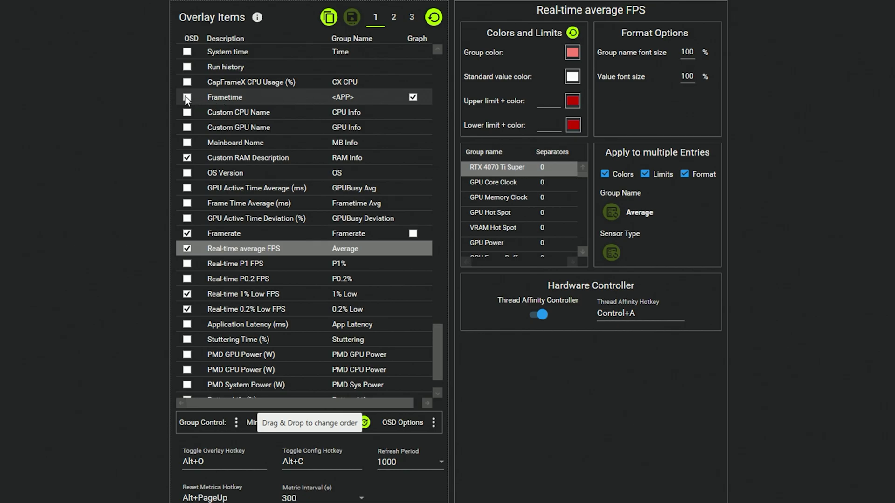
scroll(397, 201, up, 15)
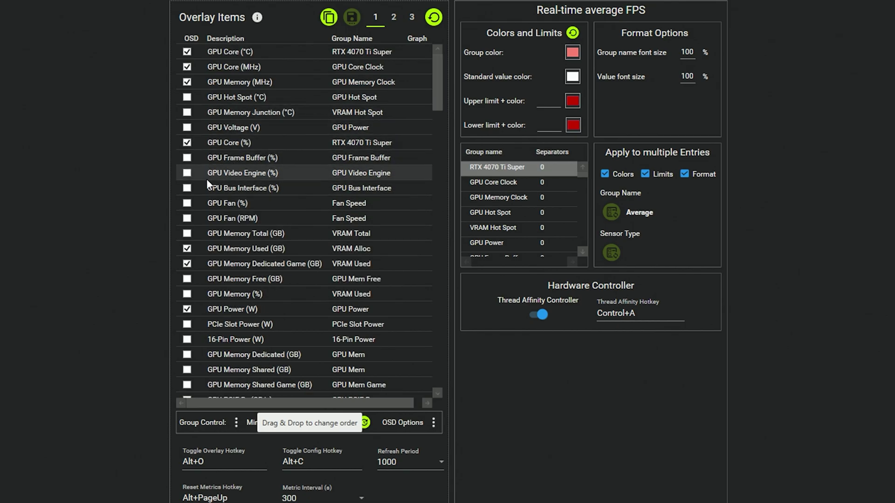
scroll(194, 184, down, 9)
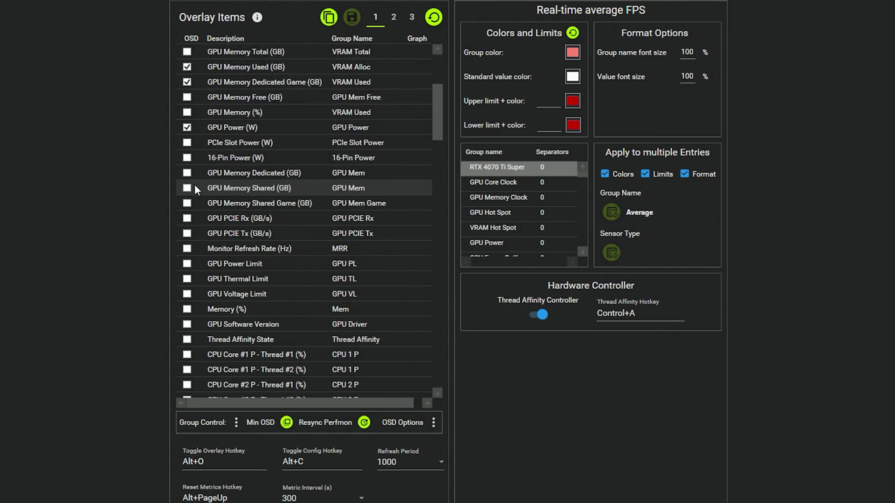
scroll(194, 184, down, 16)
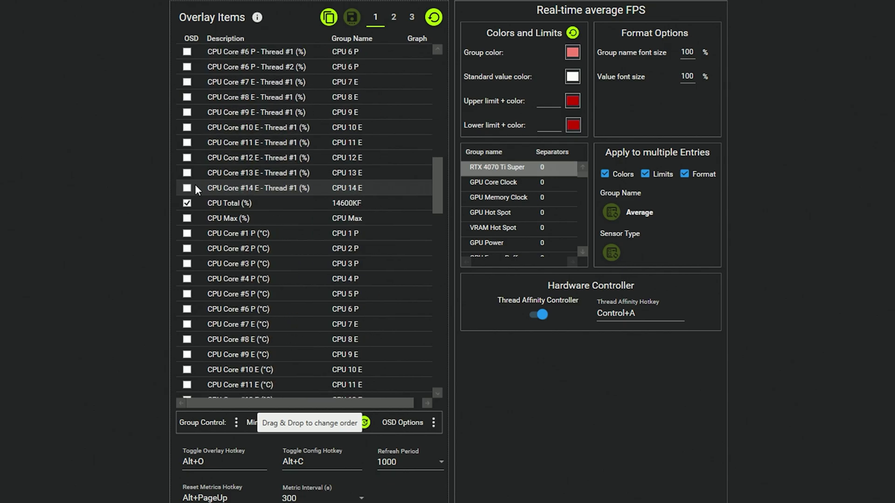
scroll(195, 185, down, 7)
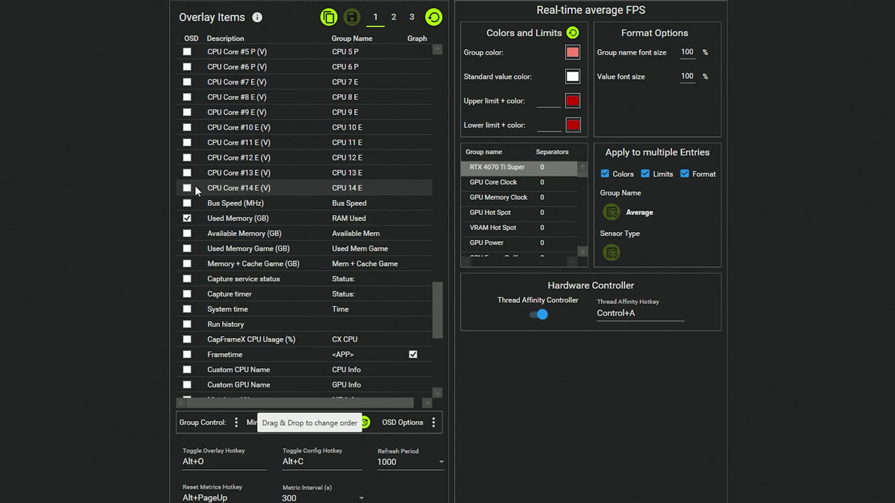
scroll(195, 186, down, 2)
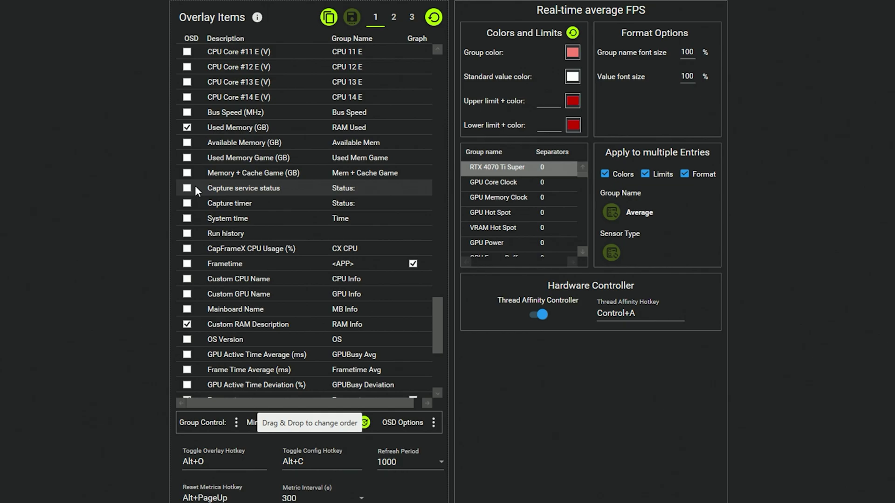
scroll(194, 184, down, 2)
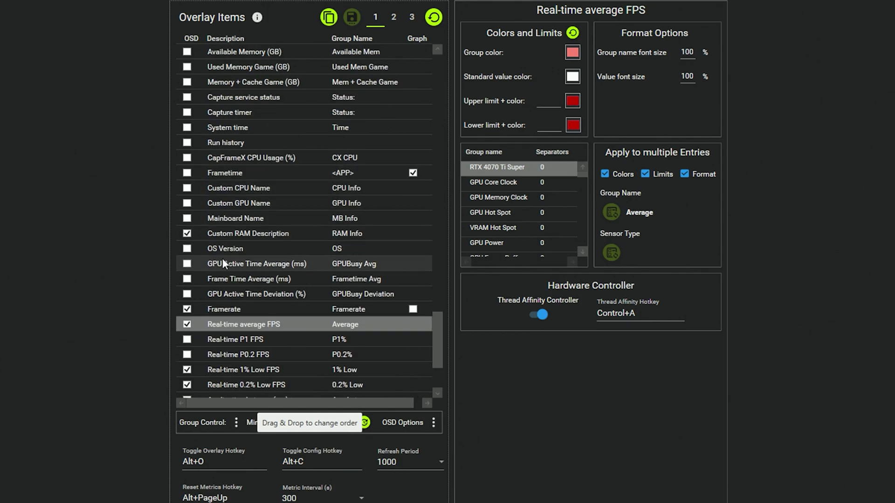
Tick the OSD boxes for GPU Active Time Average (ms), Frame Time Average (ms) and GPU Active Time Deviation (%)
click(187, 264)
click(187, 279)
click(187, 294)
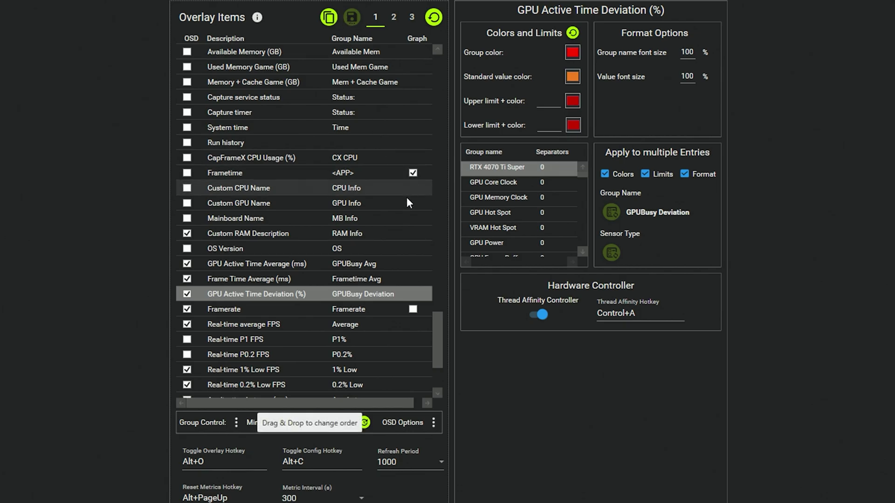
scroll(405, 228, down, 3)
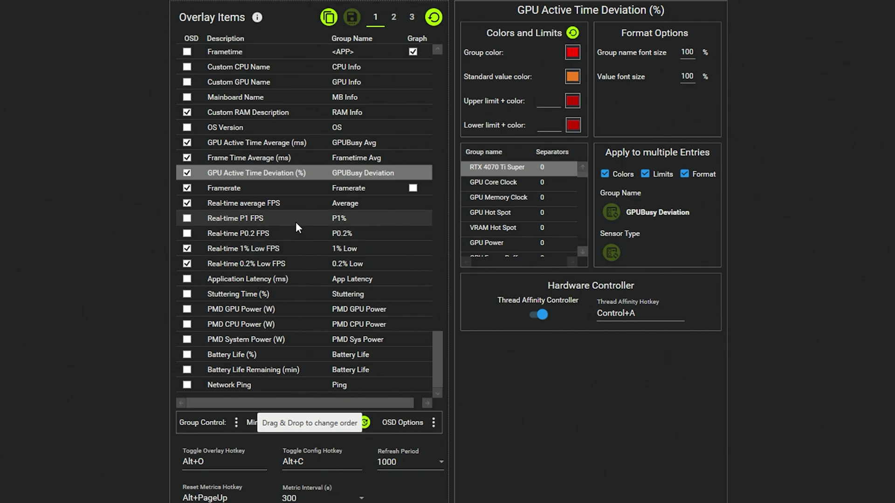
scroll(296, 223, up, 10)
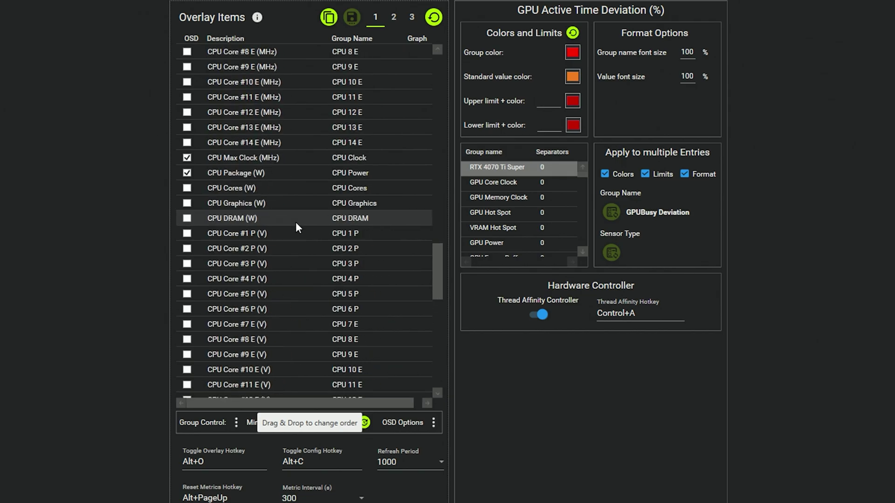
scroll(295, 222, up, 10)
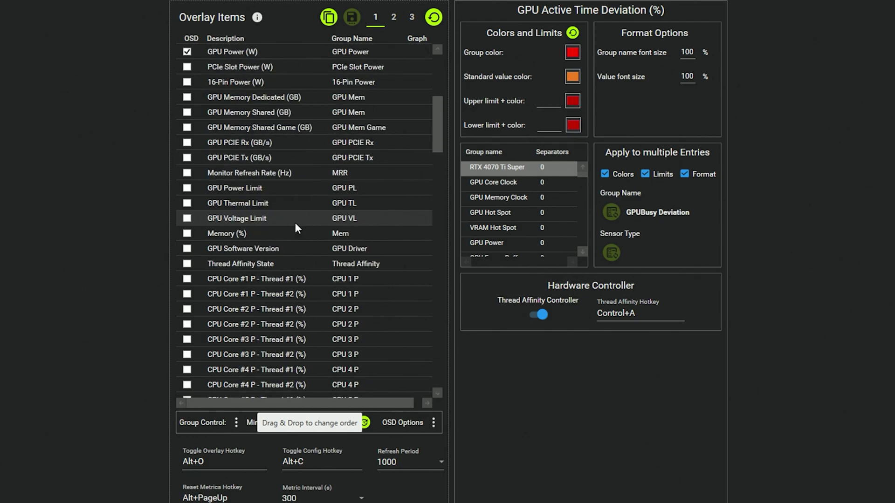
scroll(294, 222, up, 6)
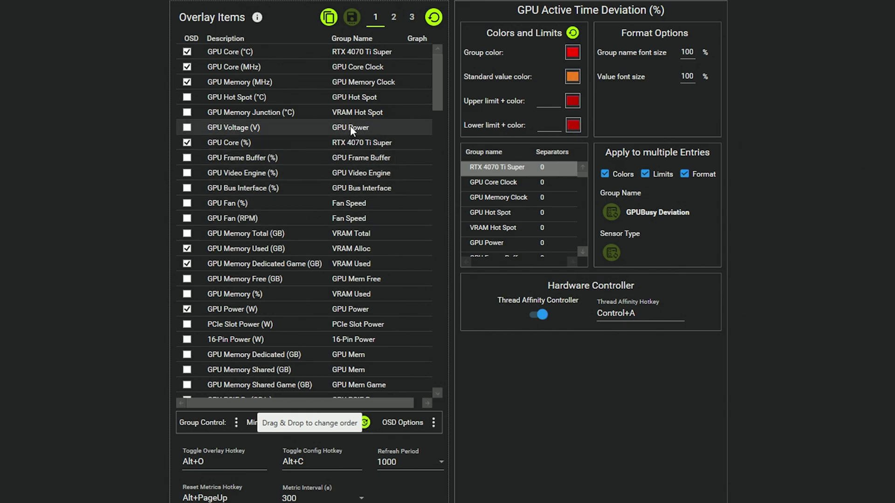
scroll(330, 191, down, 20)
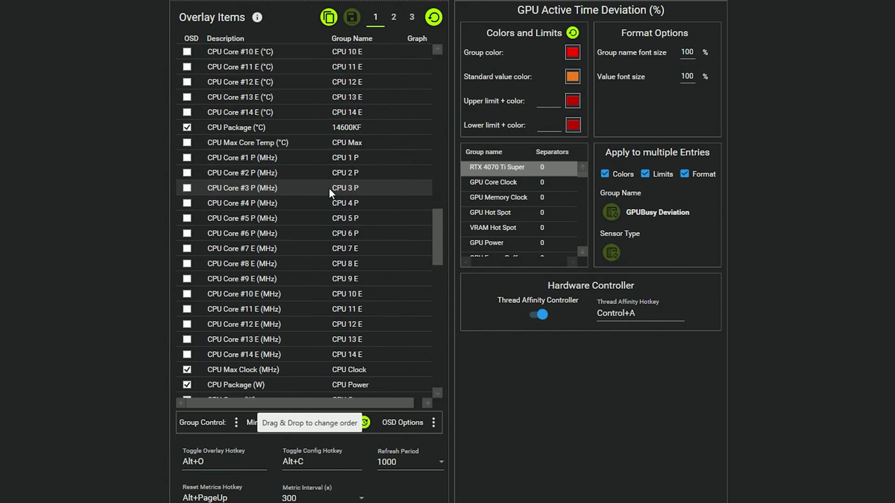
scroll(328, 188, down, 15)
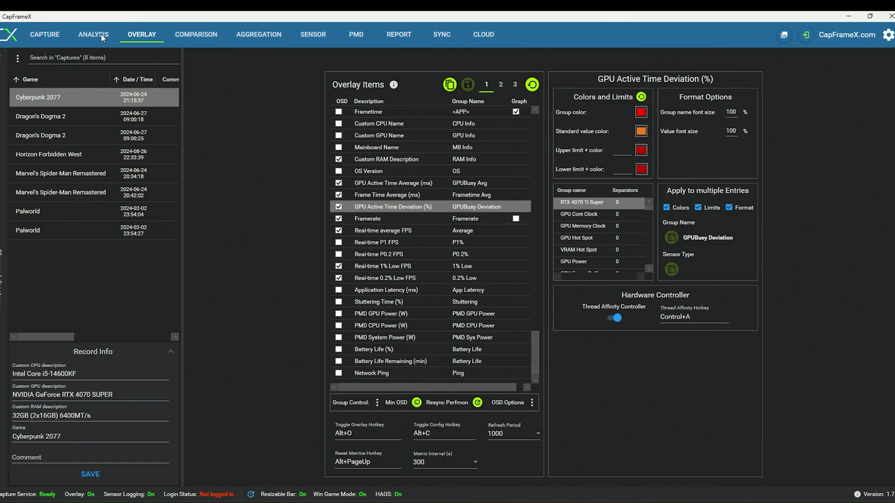
Browse the Dragon's Dogma 2, Horizon Forbidden West and Spider-Man Remastered captures, then go to the Capture page
click(100, 32)
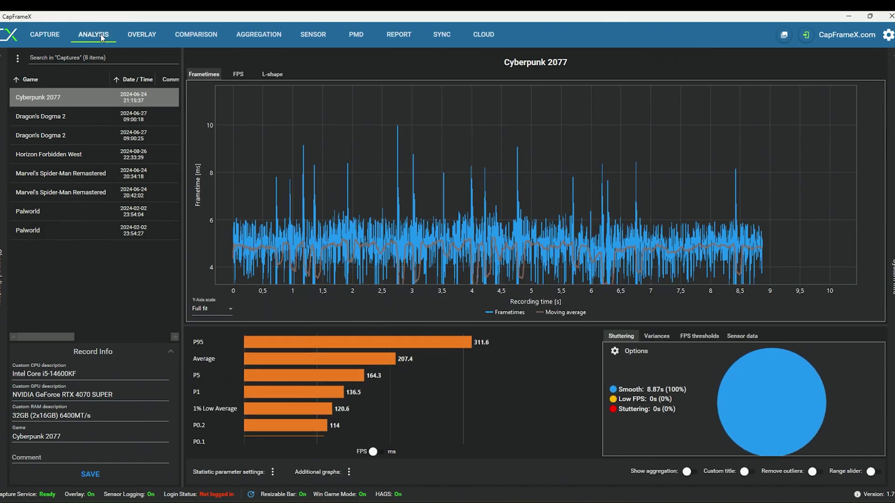
click(91, 116)
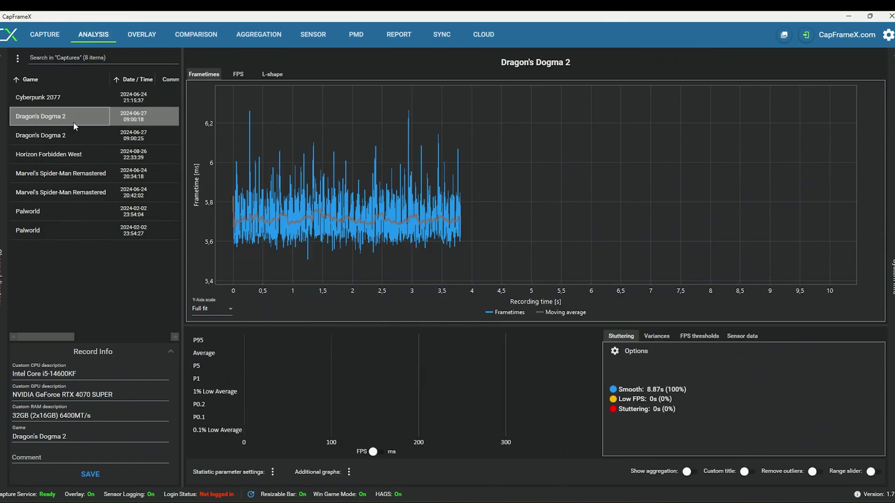
click(68, 137)
click(66, 155)
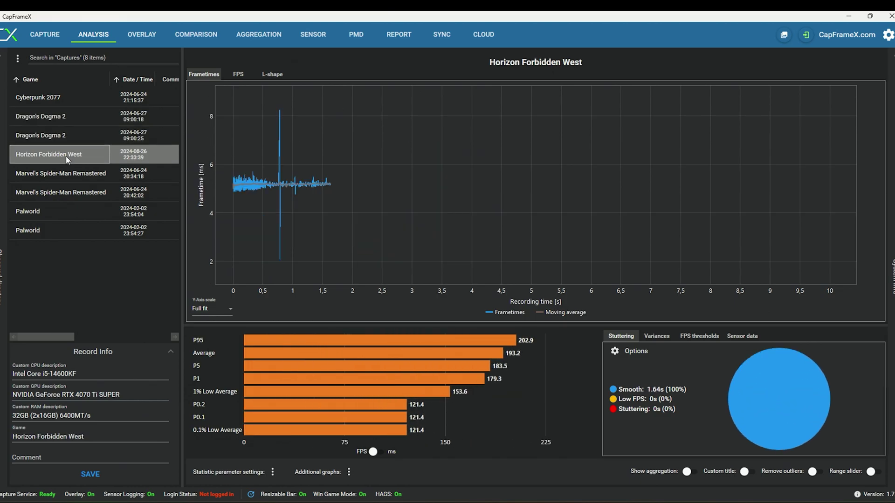
click(67, 176)
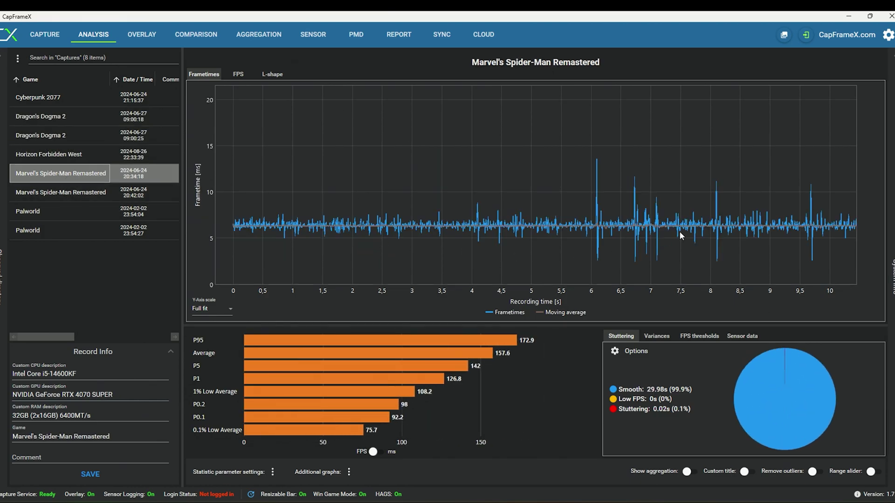
click(49, 35)
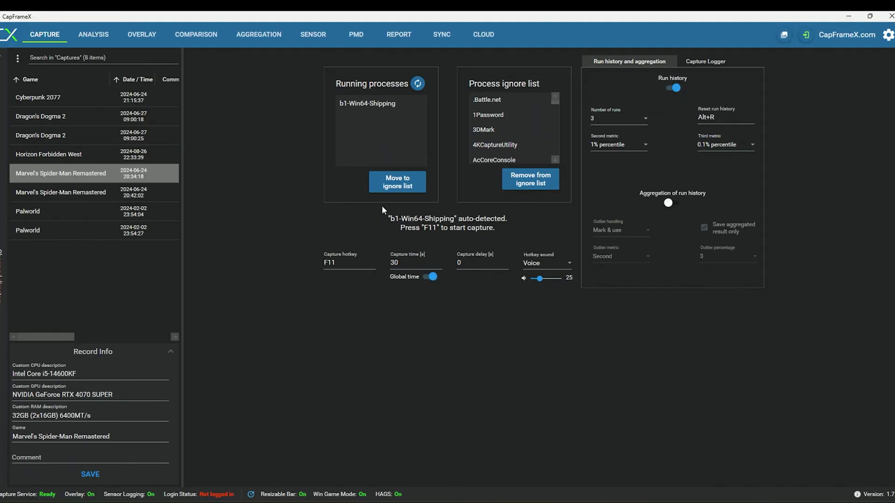
Switch to Analysis and confirm the new b1-Win64-Shipping capture tops the list
click(109, 34)
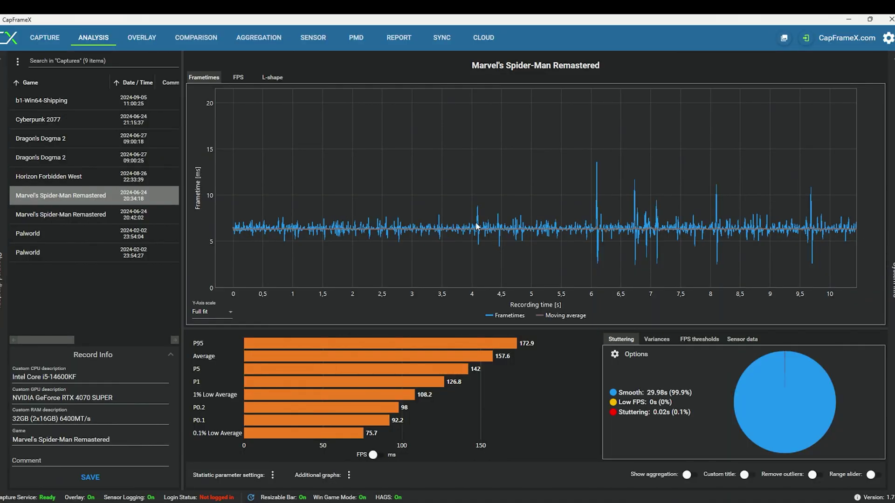
Open the b1-Win64-Shipping capture and view its FPS, L-shape and frametime charts
click(75, 100)
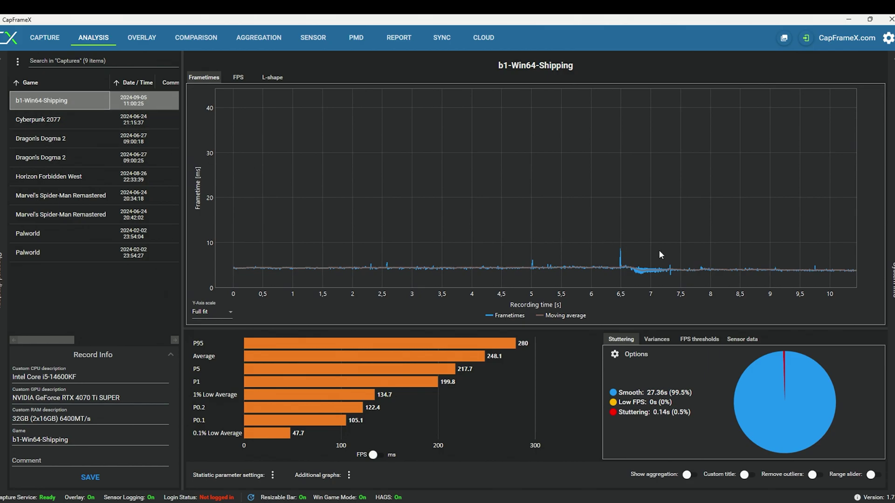
click(240, 78)
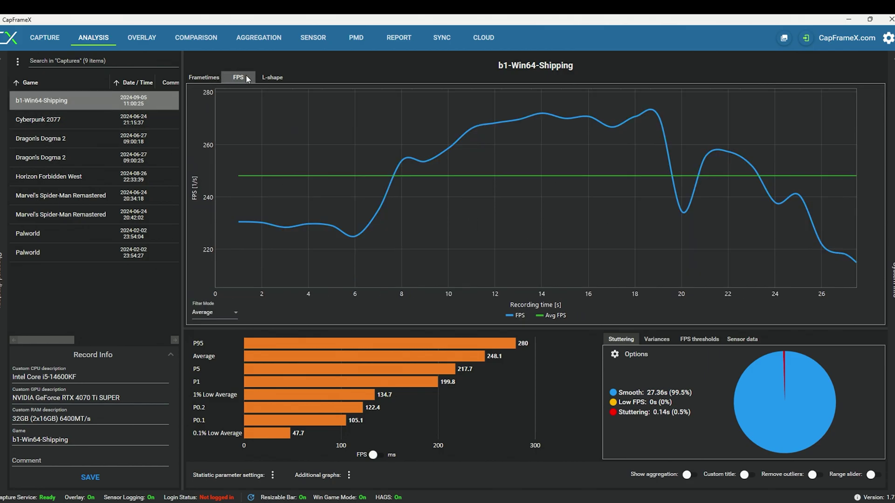
click(285, 78)
click(203, 77)
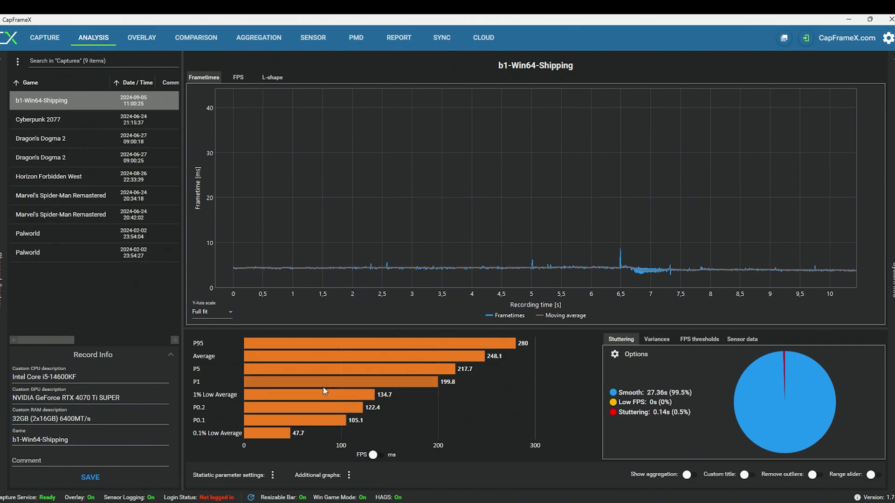
Go back to the Overlay page with its list of enabled overlay items
click(150, 39)
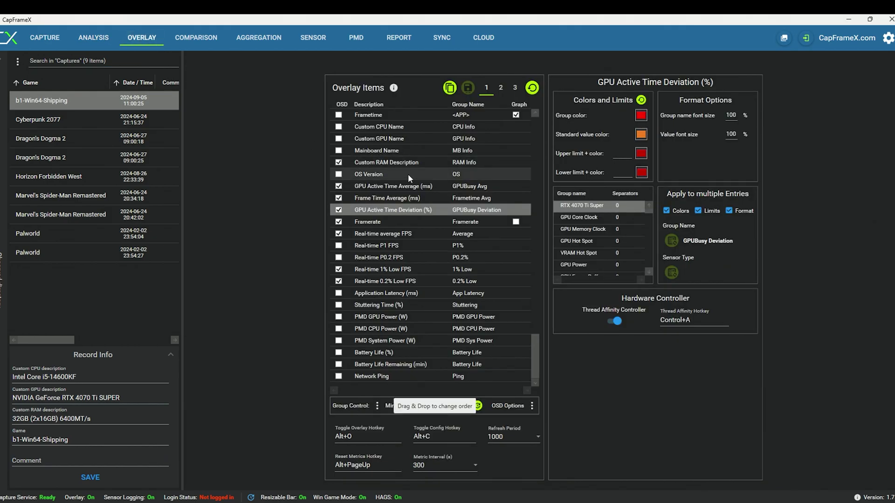